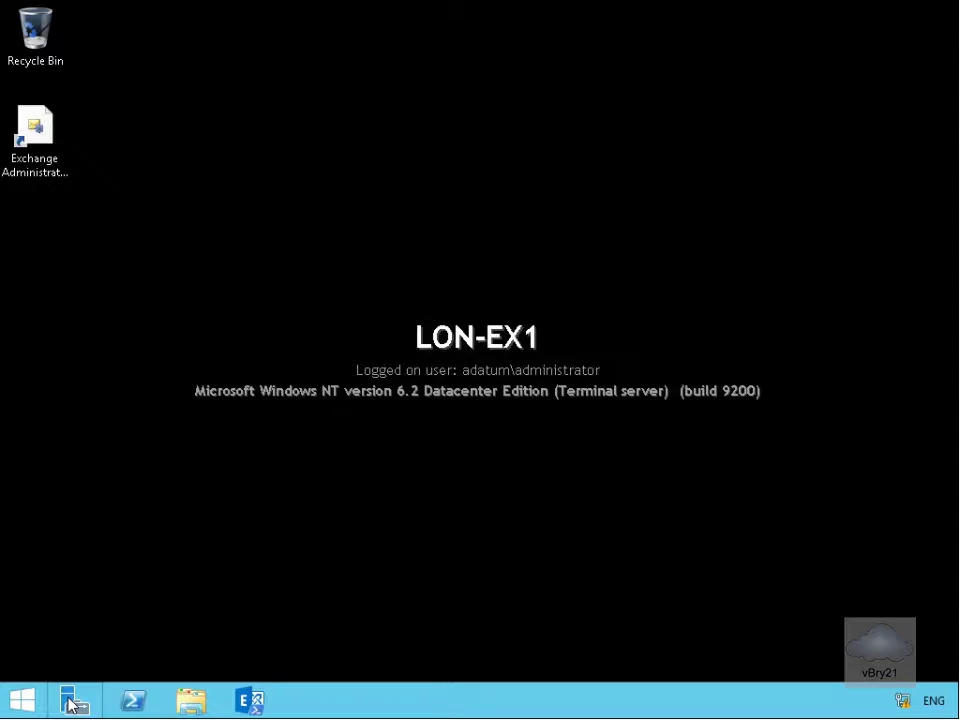
# - Open Server Manager and start adding roles and features, using a role-based or feature-based installation on LON-EX1.Adatum.com
pyautogui.click(70, 702)
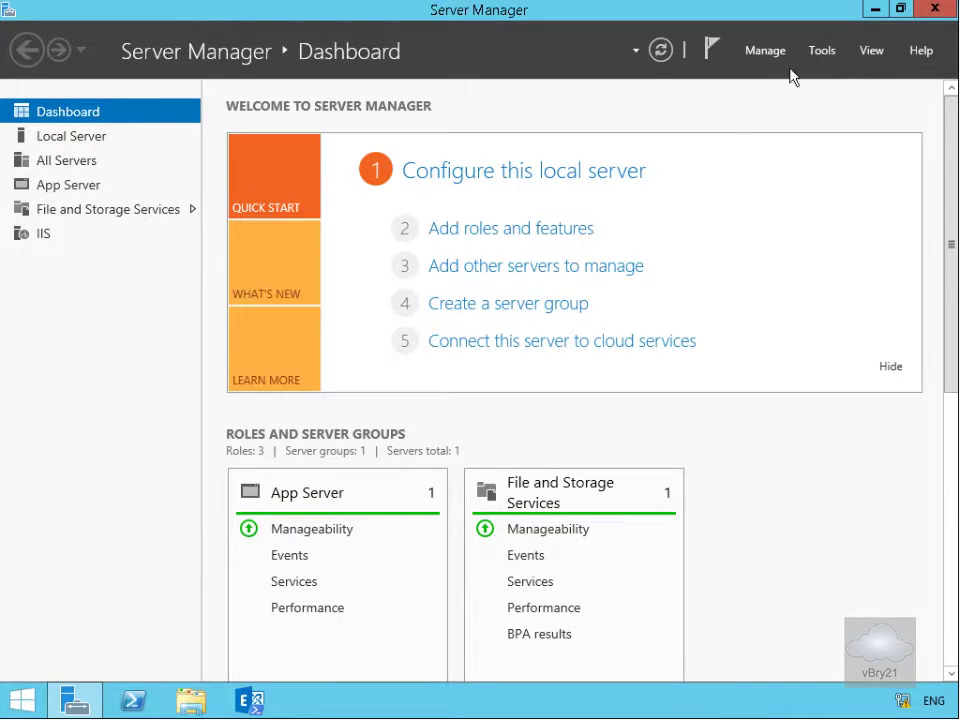
pyautogui.click(548, 230)
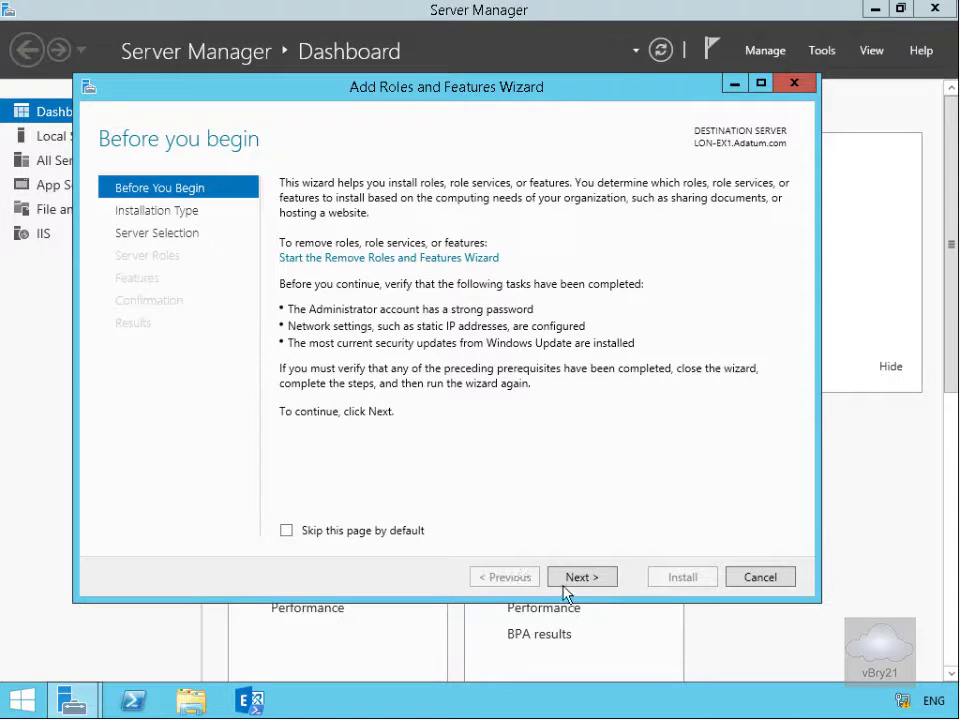
pyautogui.click(564, 580)
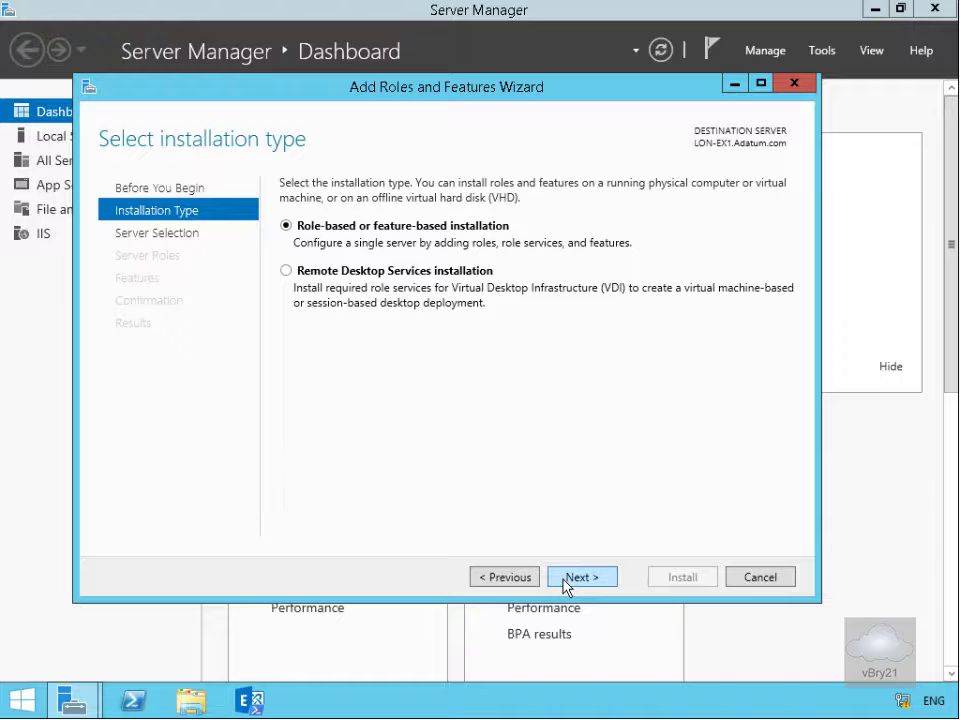
pyautogui.click(565, 583)
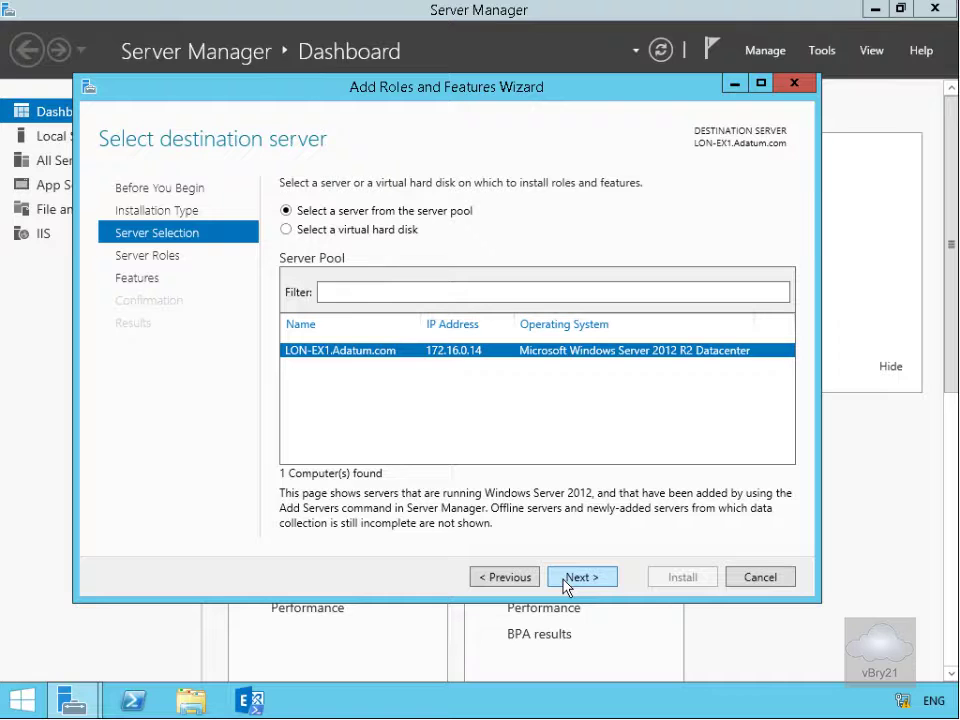
pyautogui.click(564, 581)
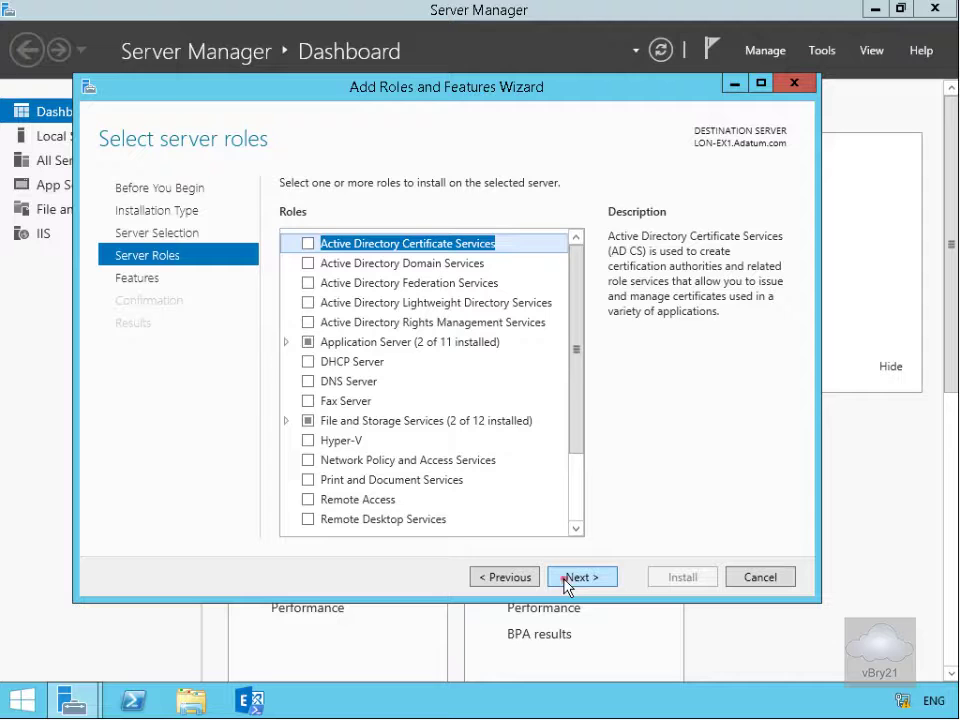
# - Add no server roles and select the Windows Server Backup feature for installation
pyautogui.click(565, 580)
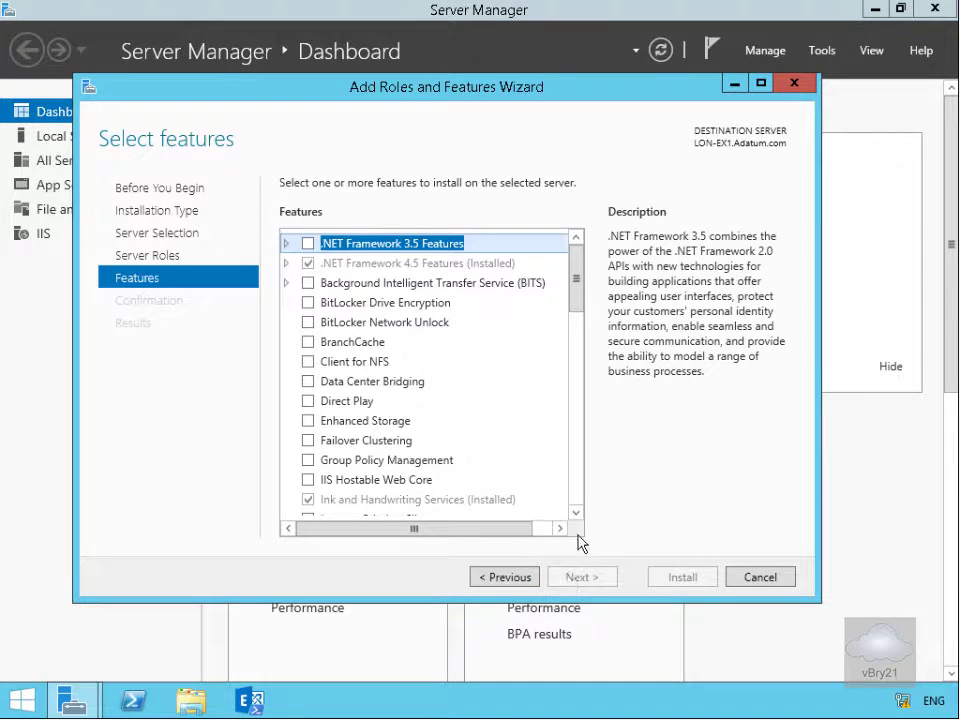
pyautogui.click(576, 513)
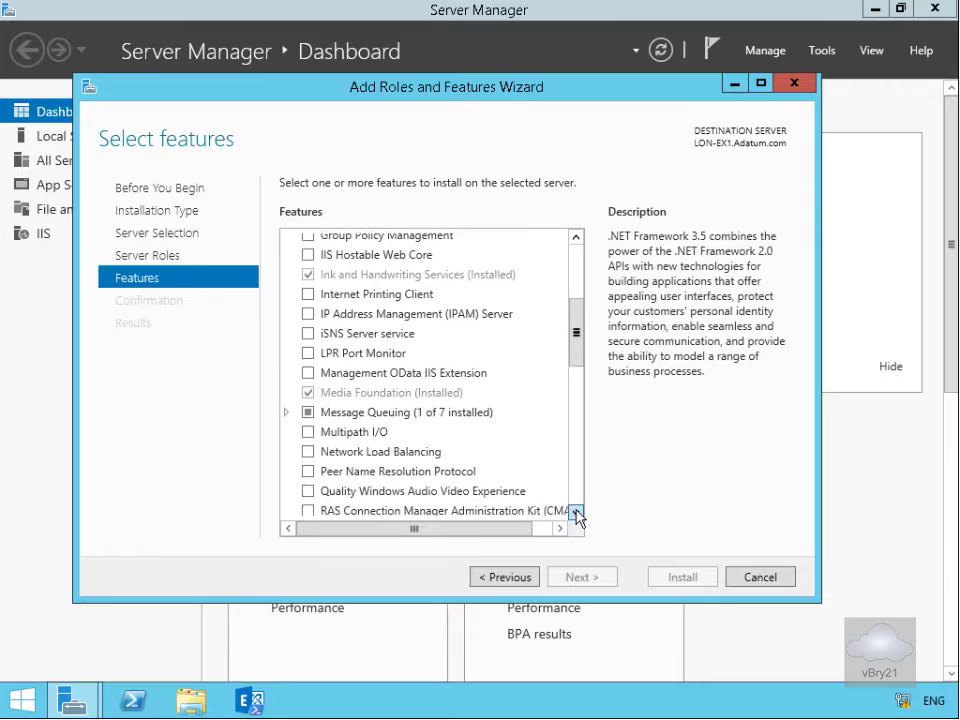
pyautogui.moveTo(576, 513); pyautogui.dragTo(576, 513)
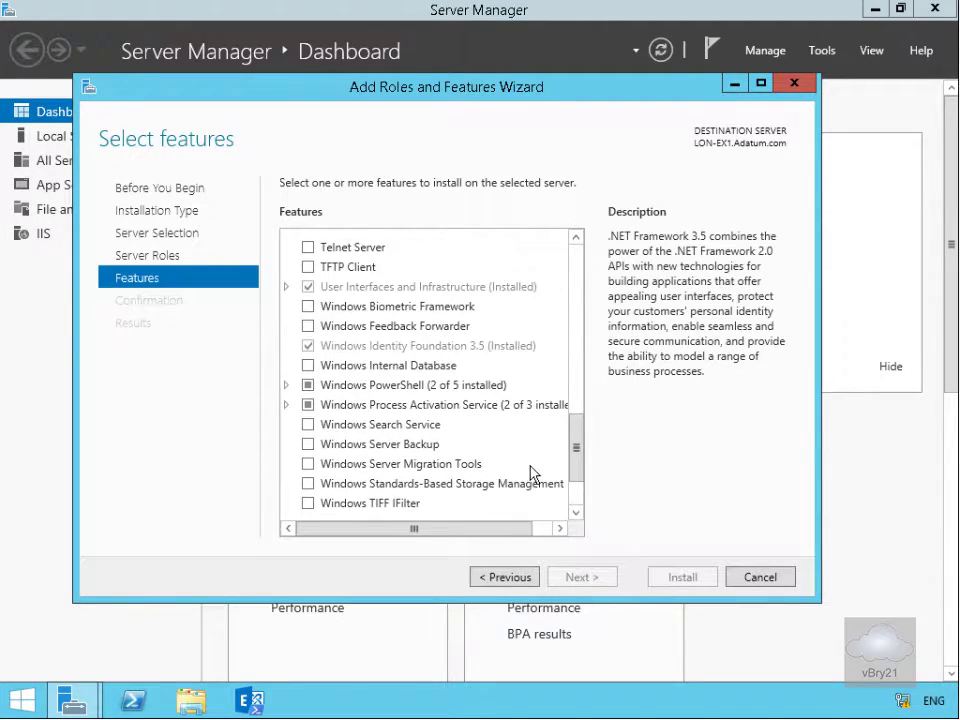
pyautogui.click(308, 445)
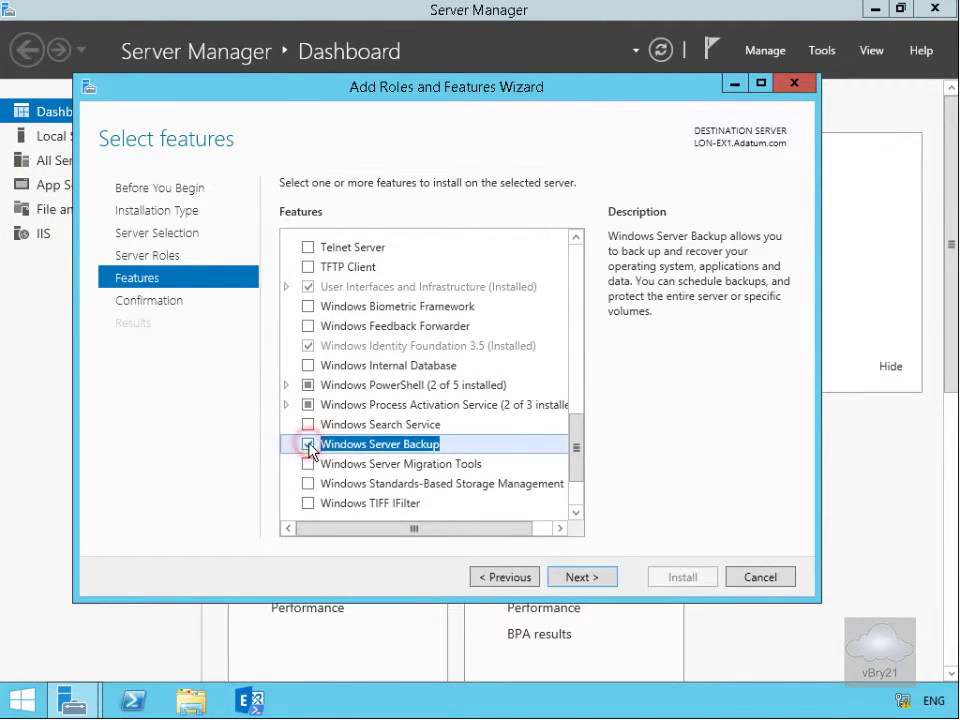
pyautogui.click(594, 580)
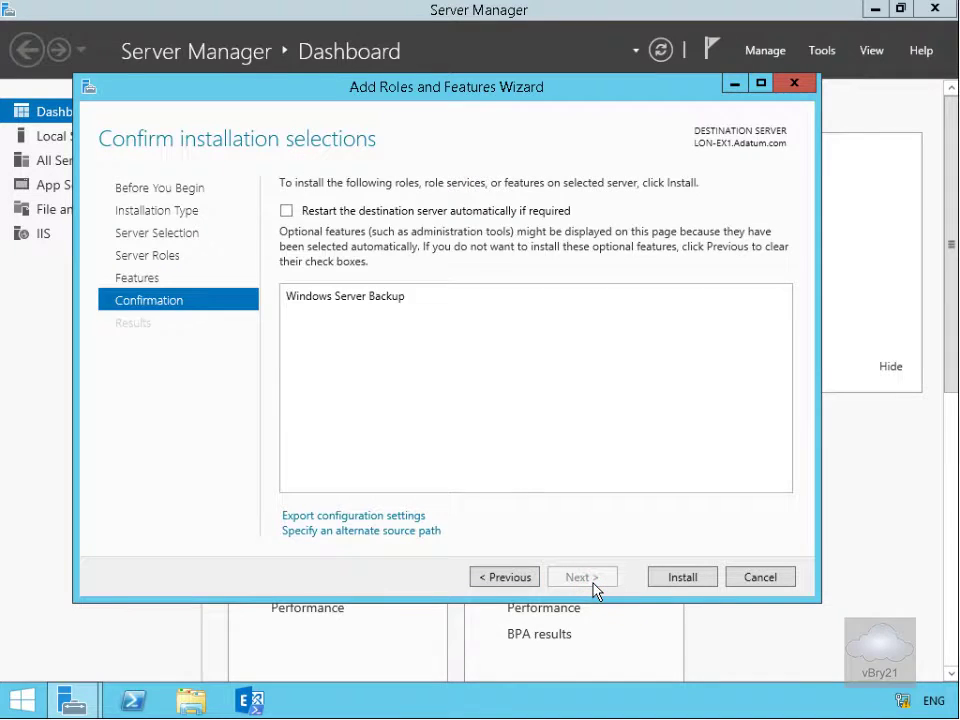
# - Allow the destination server to restart automatically if required, install the selected feature and close the wizard
pyautogui.click(286, 211)
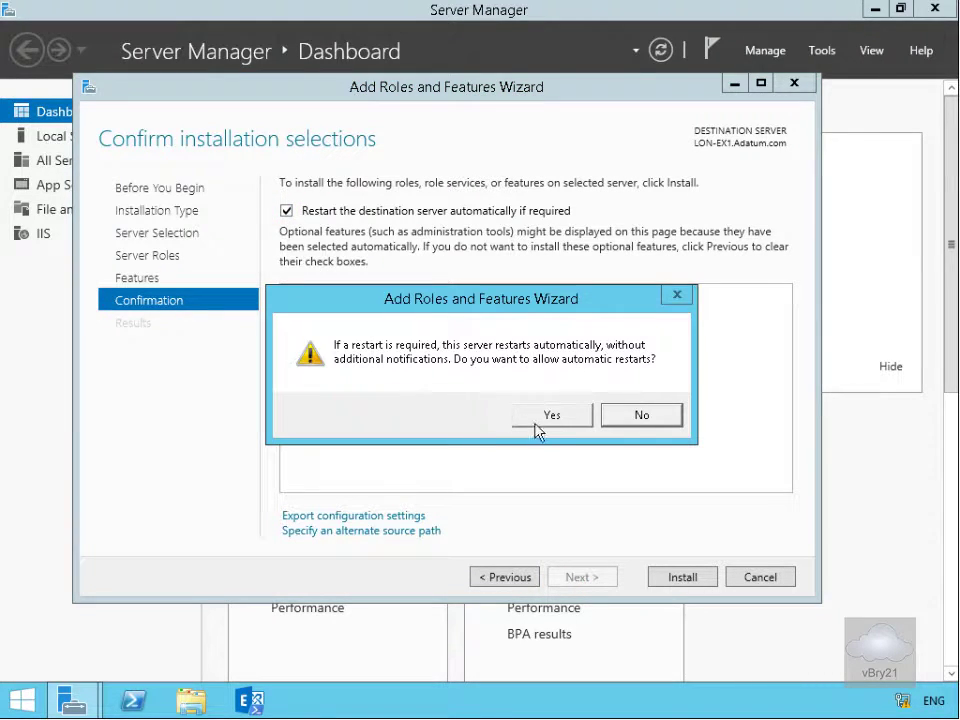
pyautogui.click(540, 421)
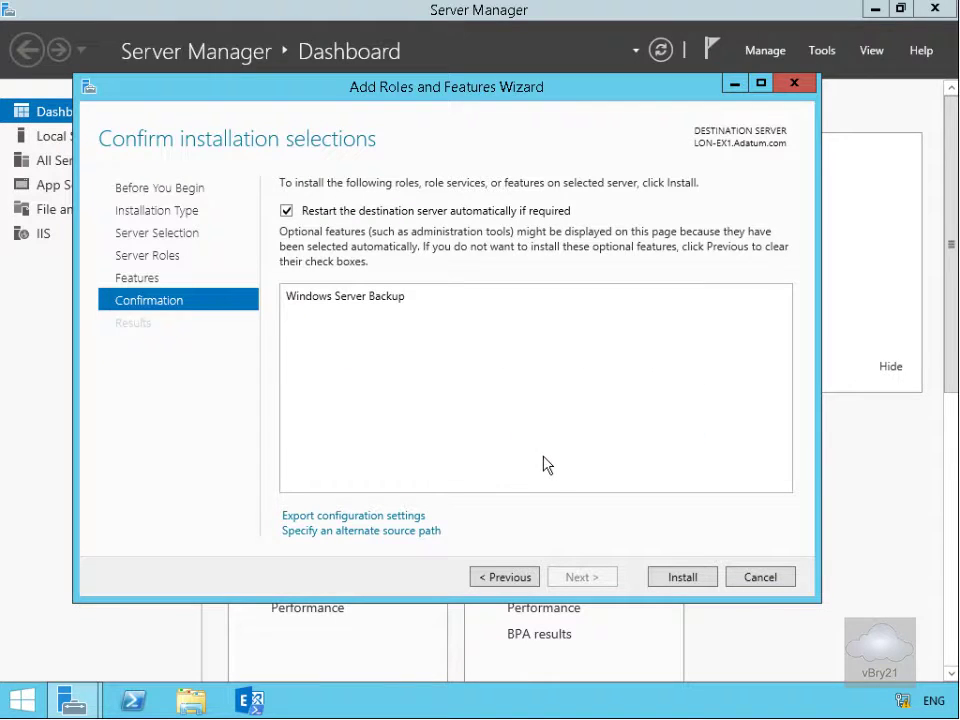
pyautogui.click(672, 577)
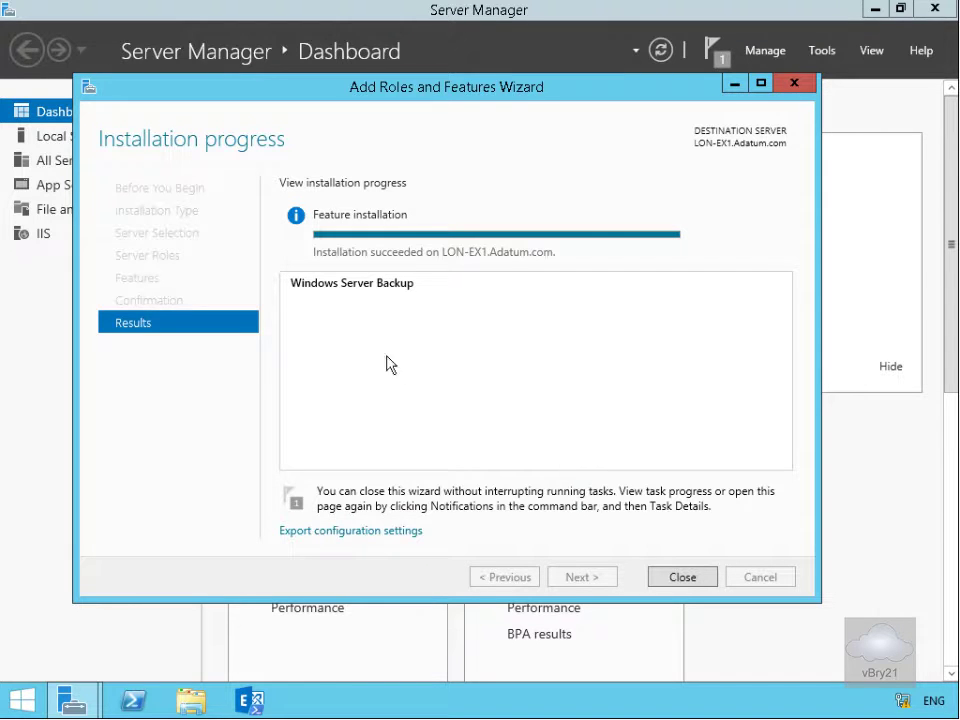
pyautogui.click(683, 580)
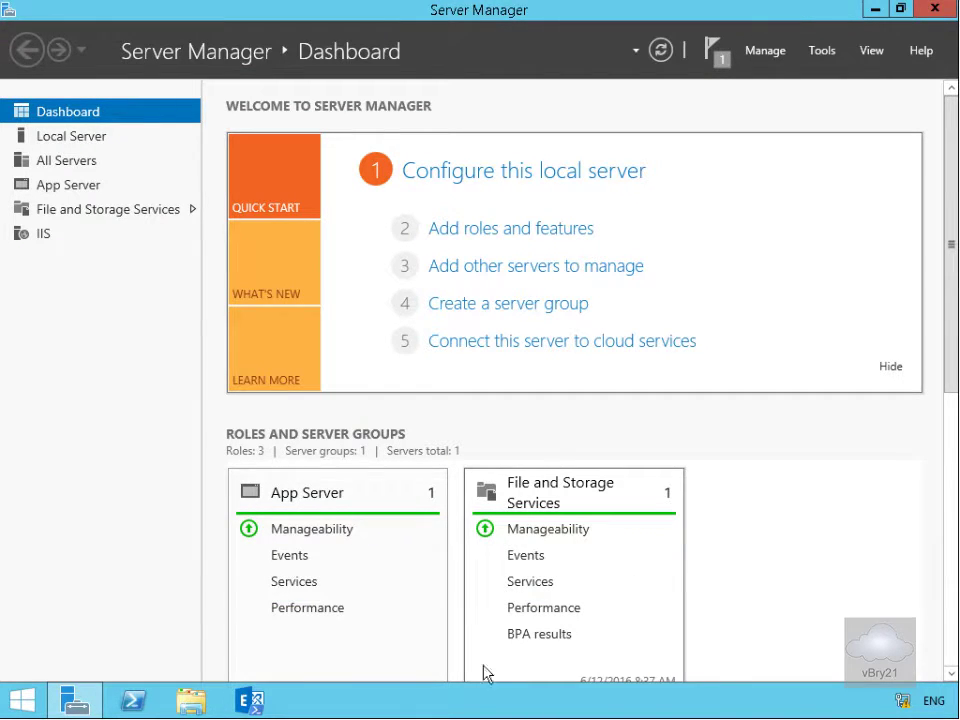
# - Switch to File Explorer and create a folder named Backup in the root of Local Disk (C:)
pyautogui.click(192, 699)
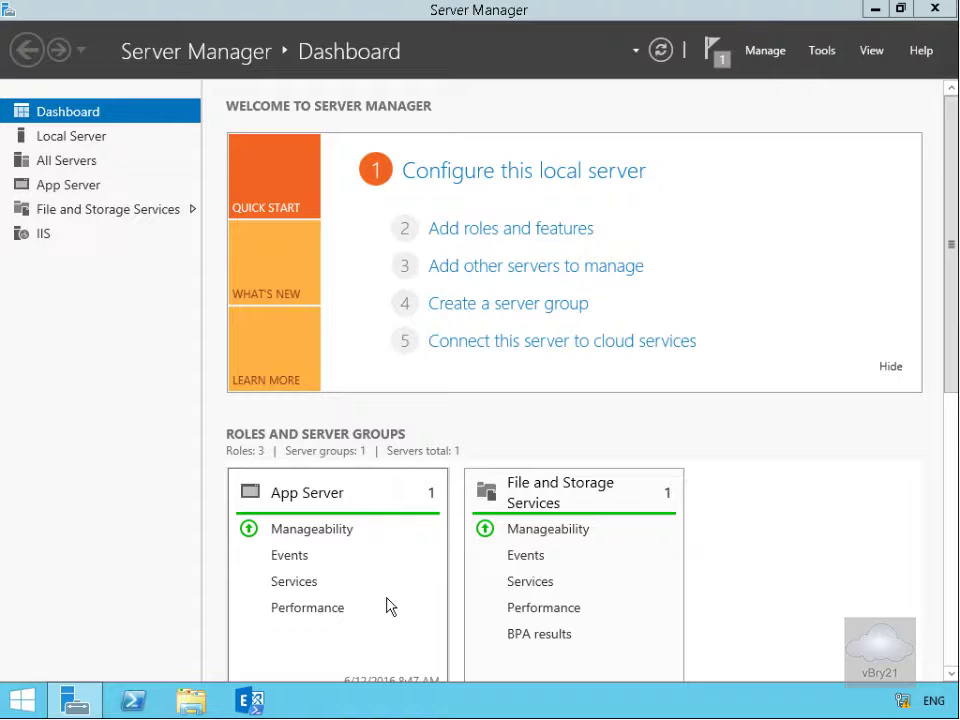
pyautogui.click(869, 131)
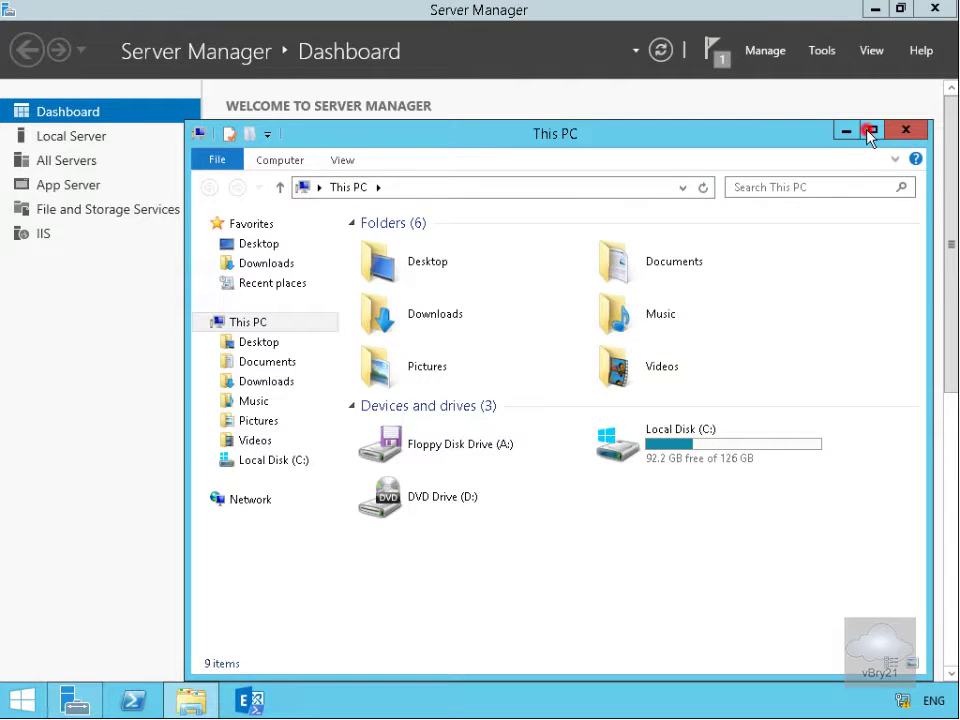
pyautogui.click(95, 333)
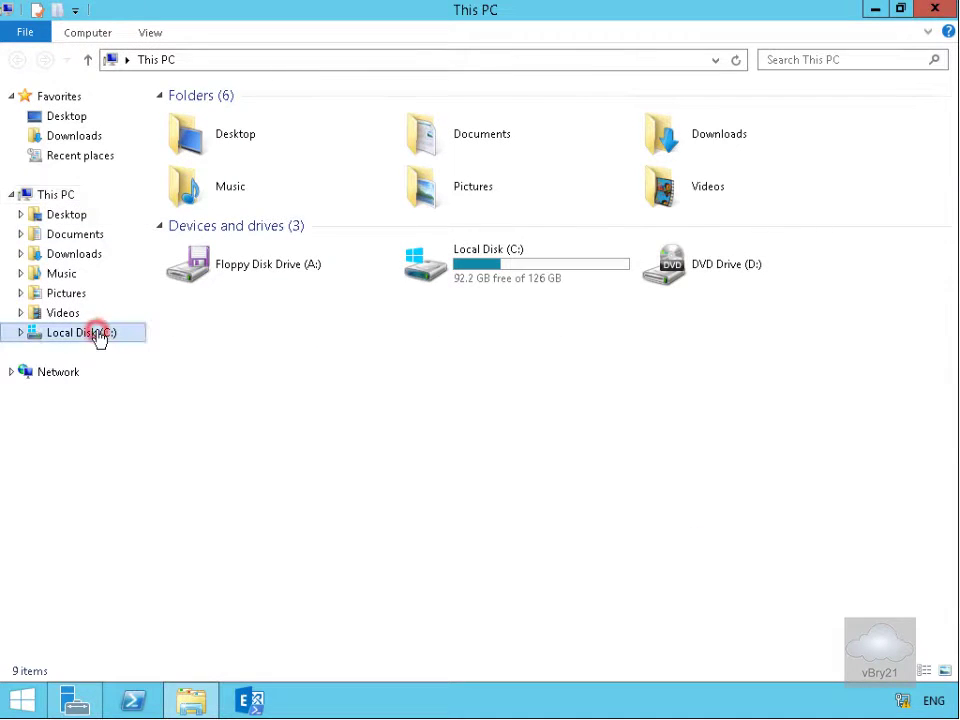
pyautogui.rightClick(308, 418)
pyautogui.click(375, 585)
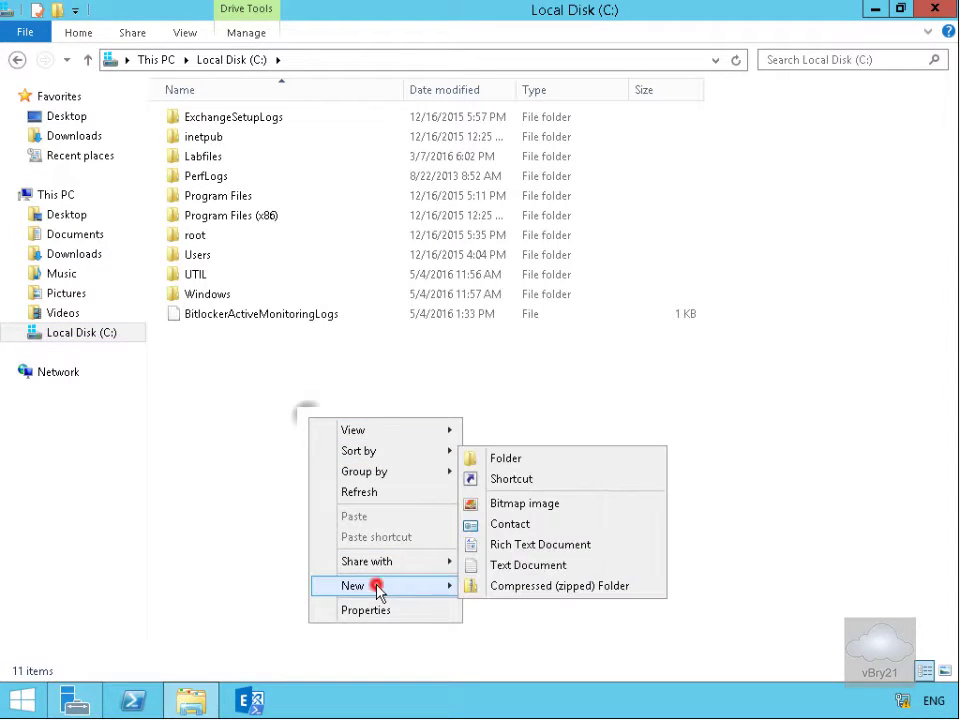
pyautogui.click(440, 585)
pyautogui.click(520, 459)
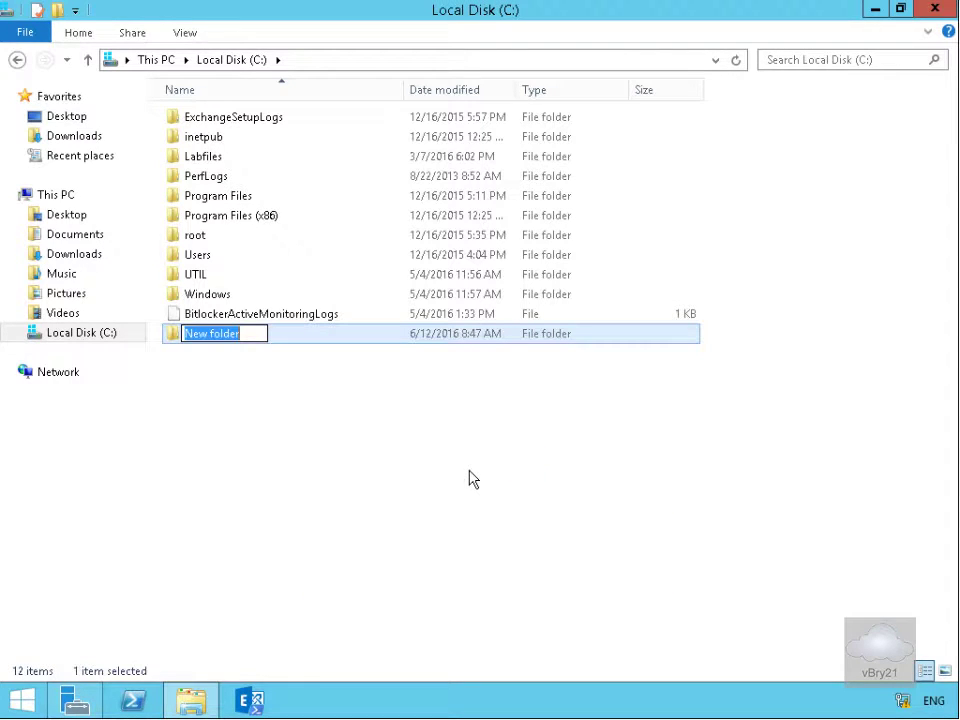
pyautogui.write('Backup')
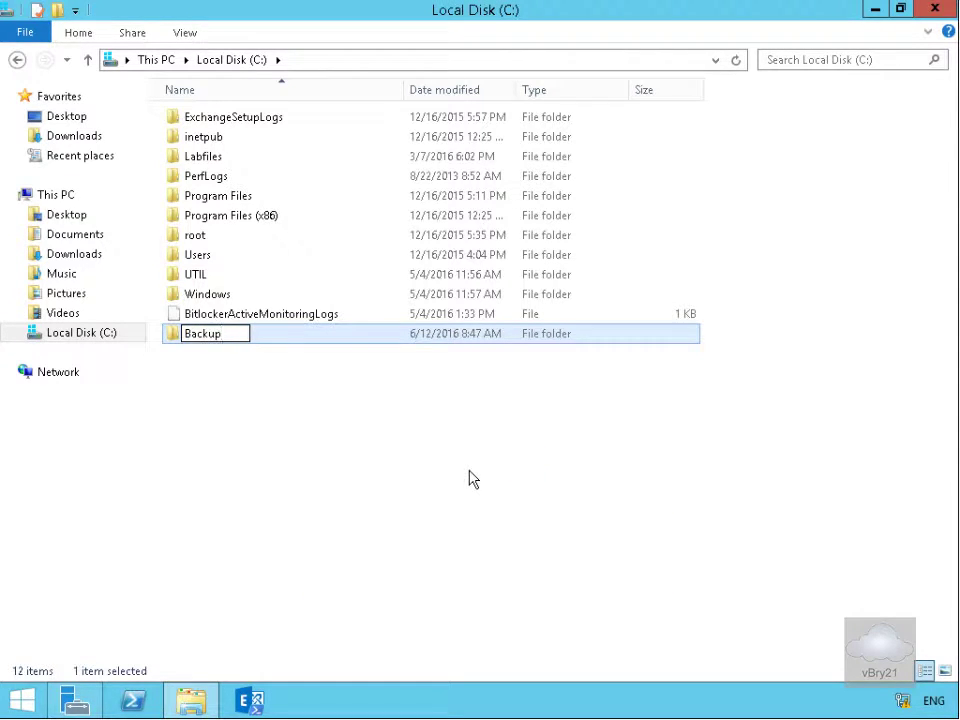
pyautogui.press('Return')
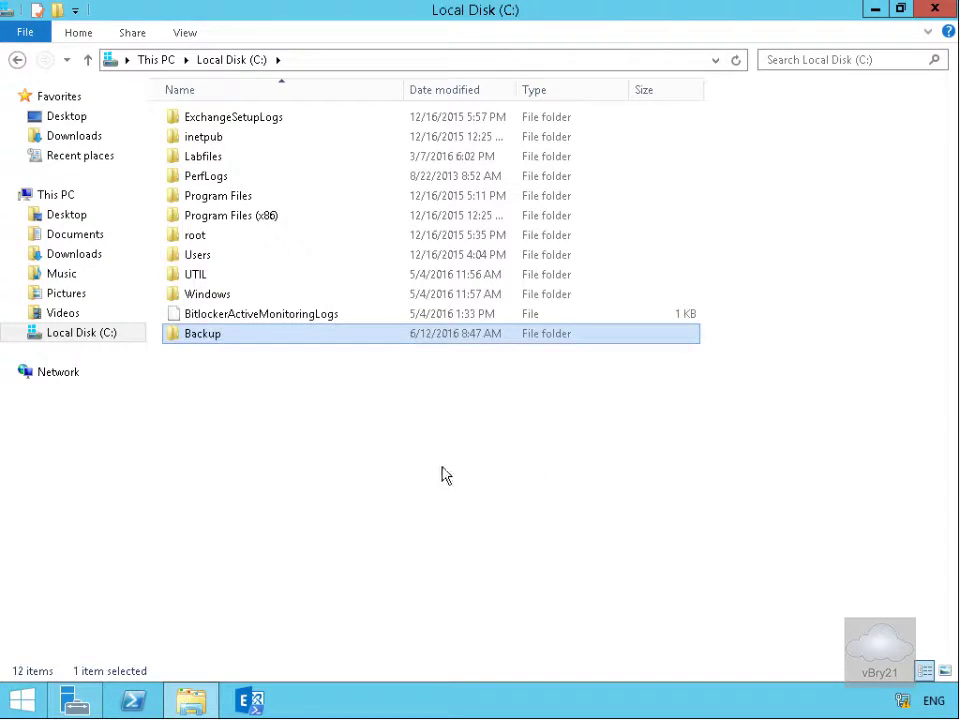
# - Share the Backup folder with Everyone at the Read/Write permission level
pyautogui.rightClick(279, 341)
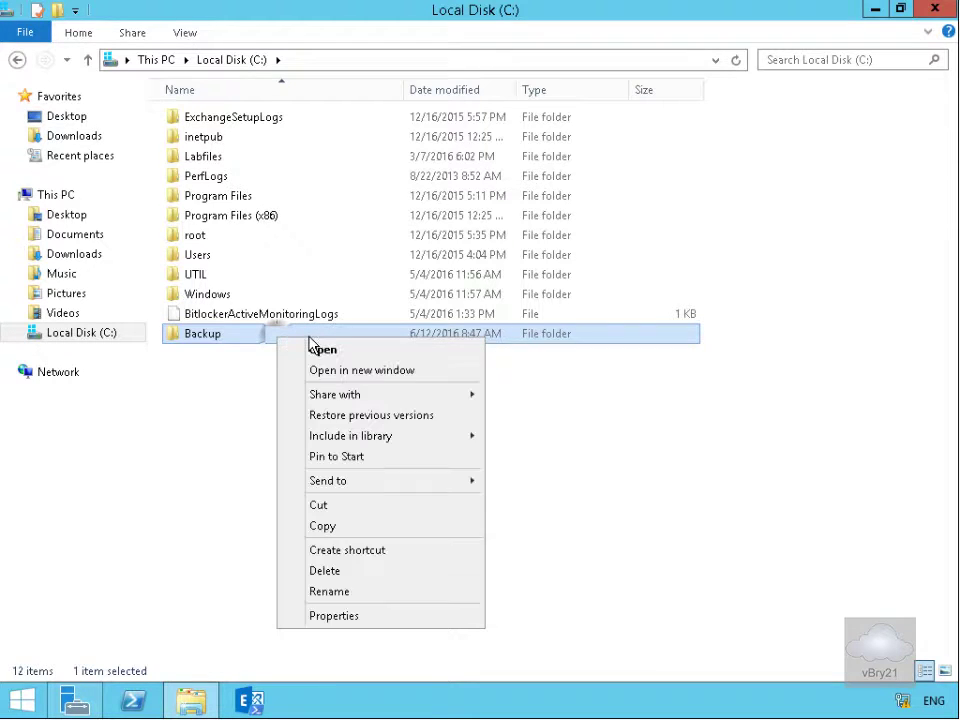
pyautogui.click(348, 396)
pyautogui.click(530, 418)
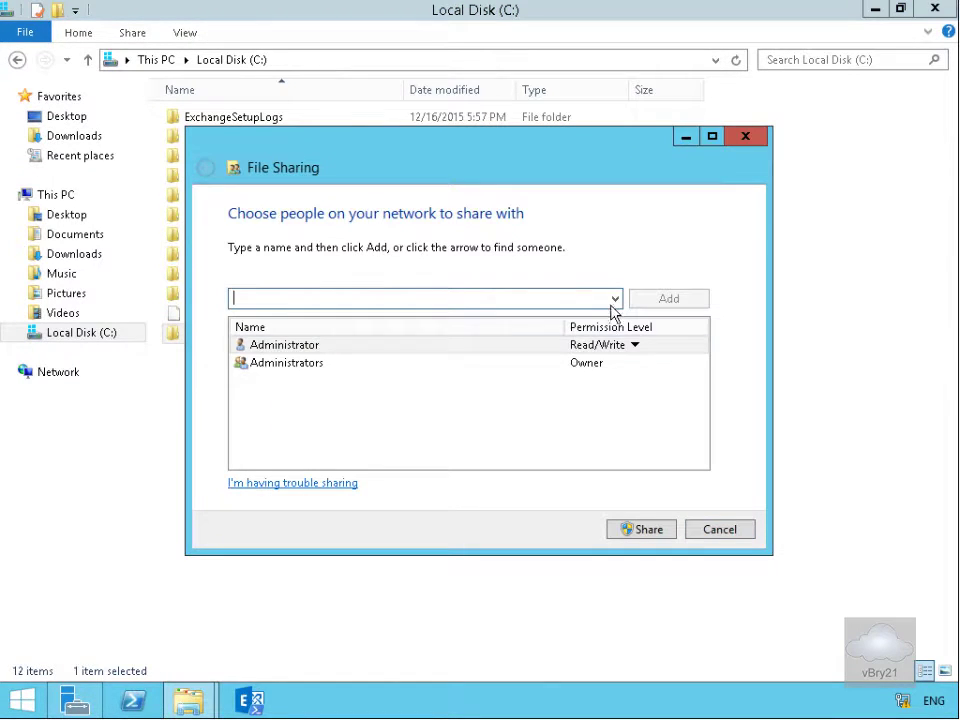
pyautogui.click(615, 300)
pyautogui.click(328, 316)
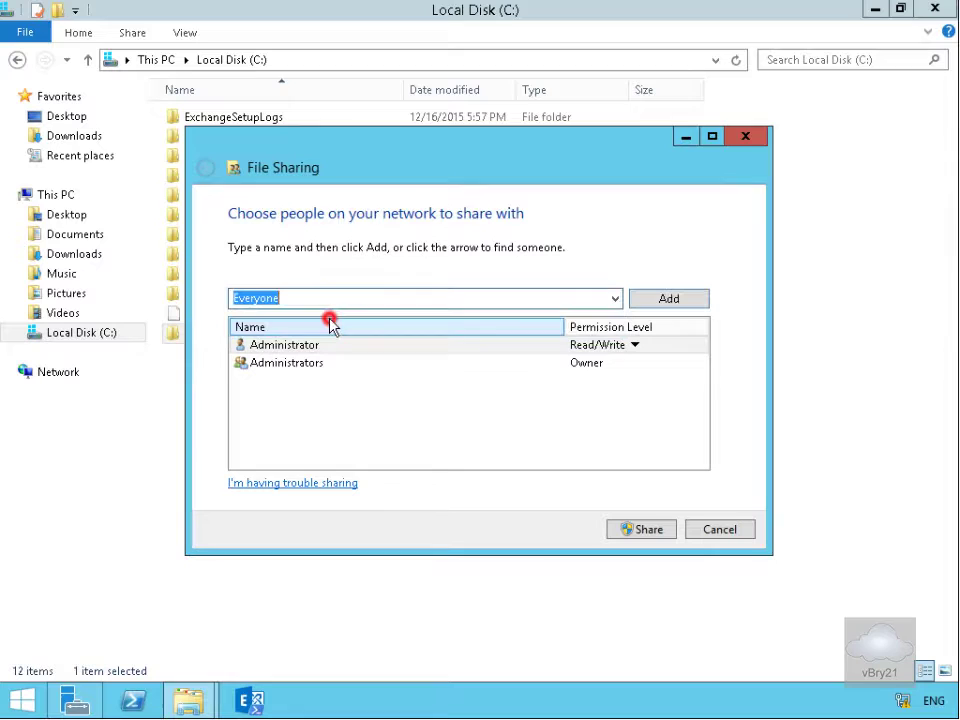
pyautogui.click(670, 302)
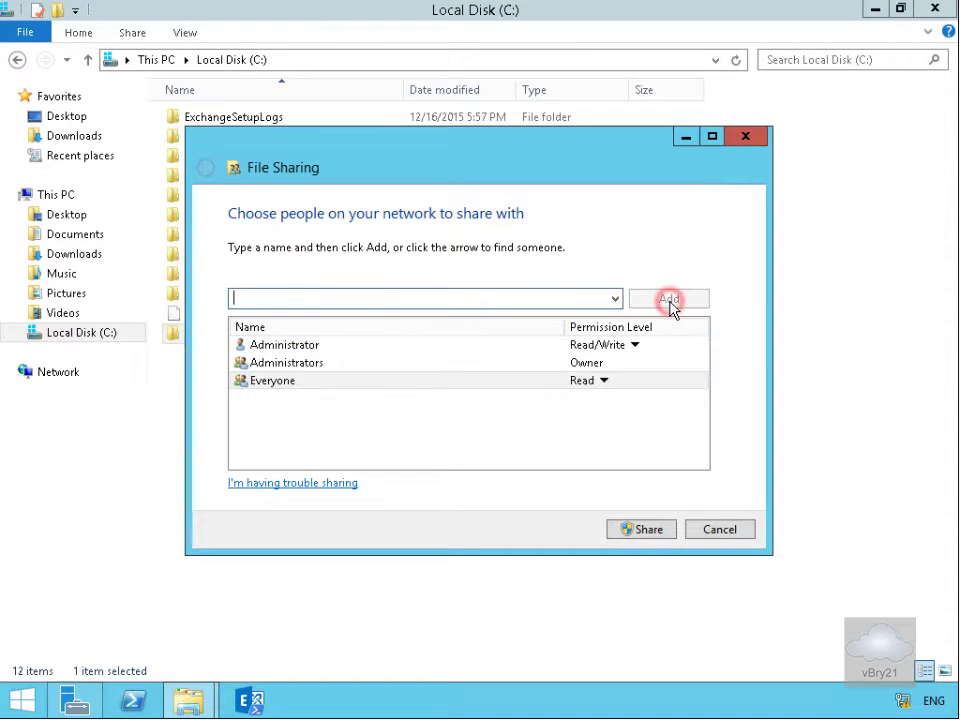
pyautogui.click(604, 381)
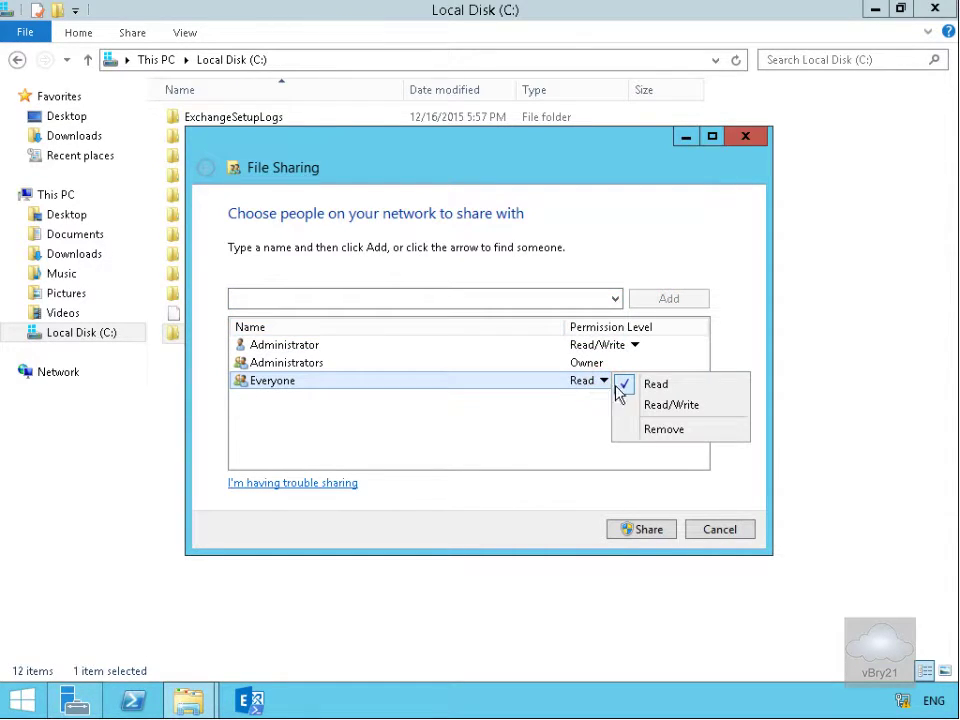
pyautogui.click(668, 405)
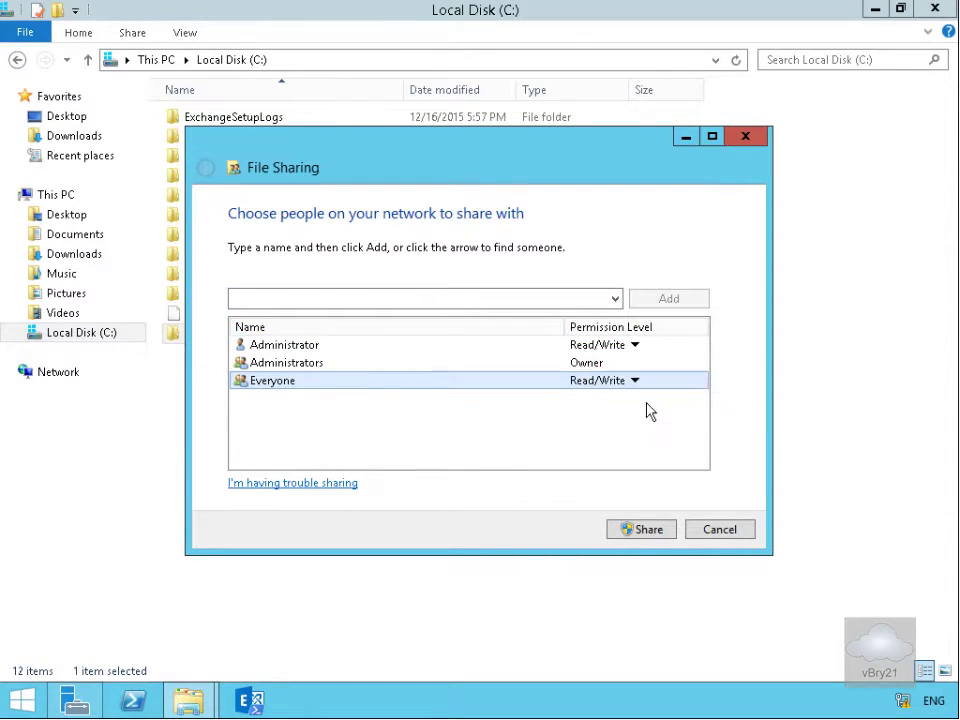
pyautogui.click(645, 533)
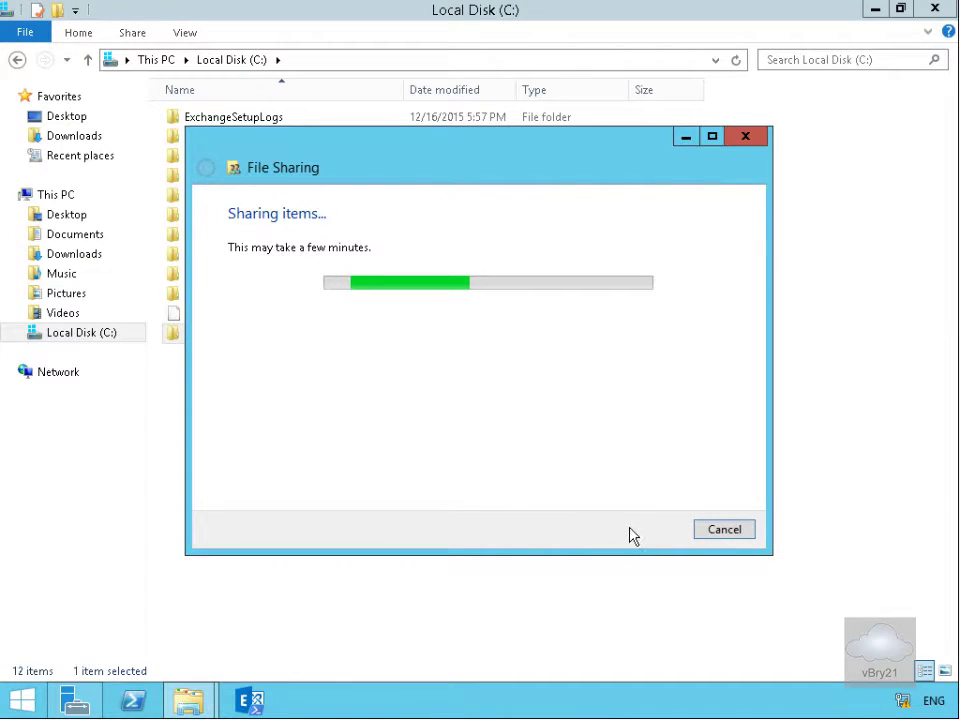
pyautogui.click(727, 535)
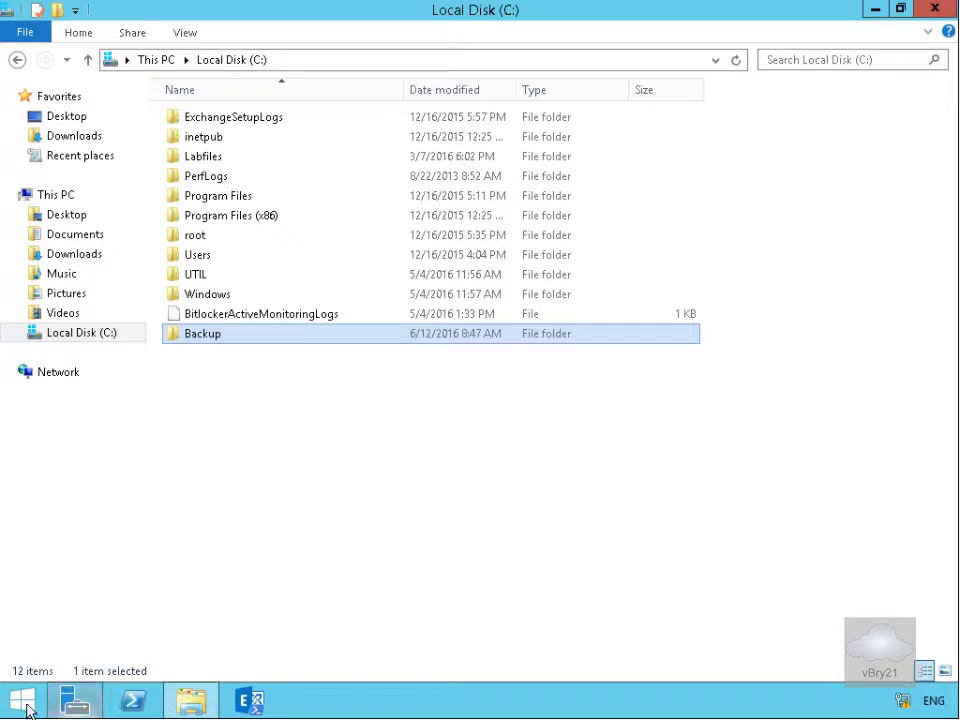
# - Search the Start screen for "backup" and switch to Windows Server Backup
pyautogui.click(62, 703)
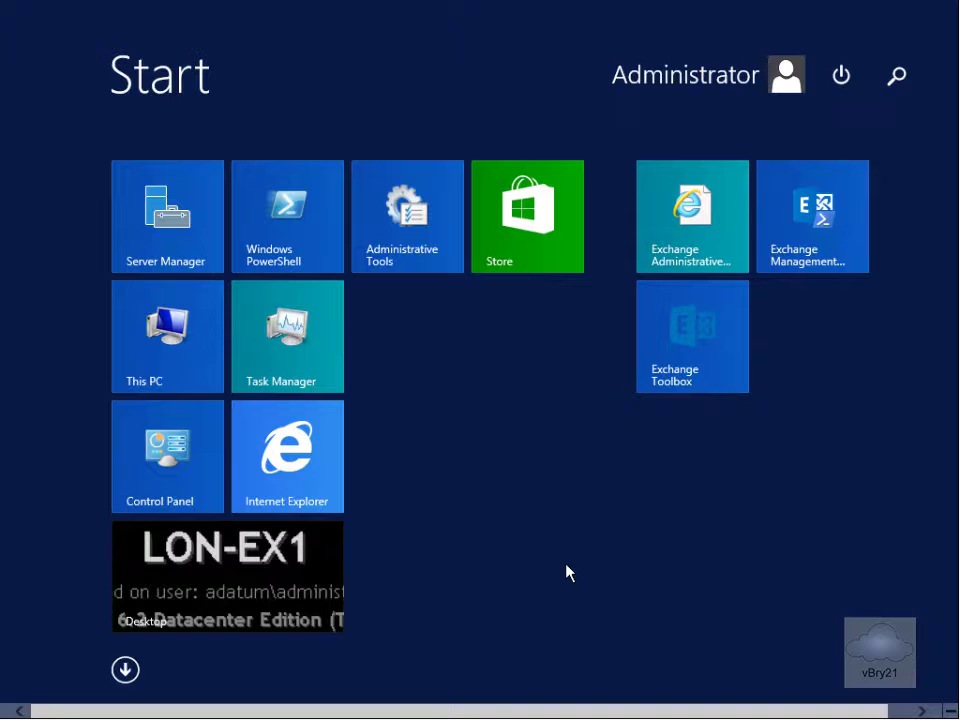
pyautogui.write('backup')
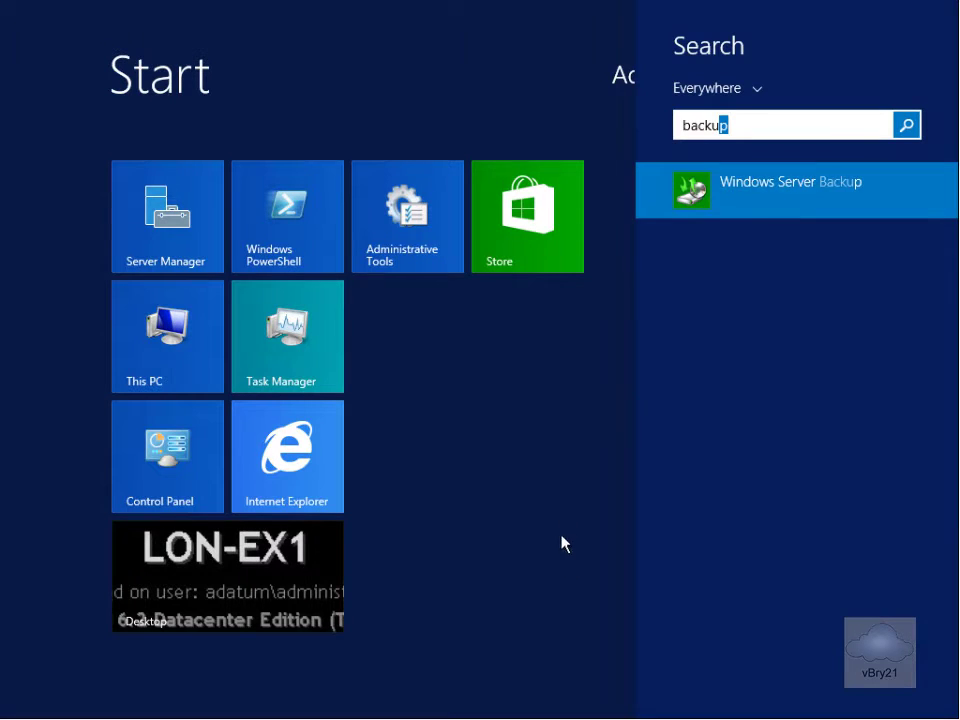
pyautogui.click(728, 188)
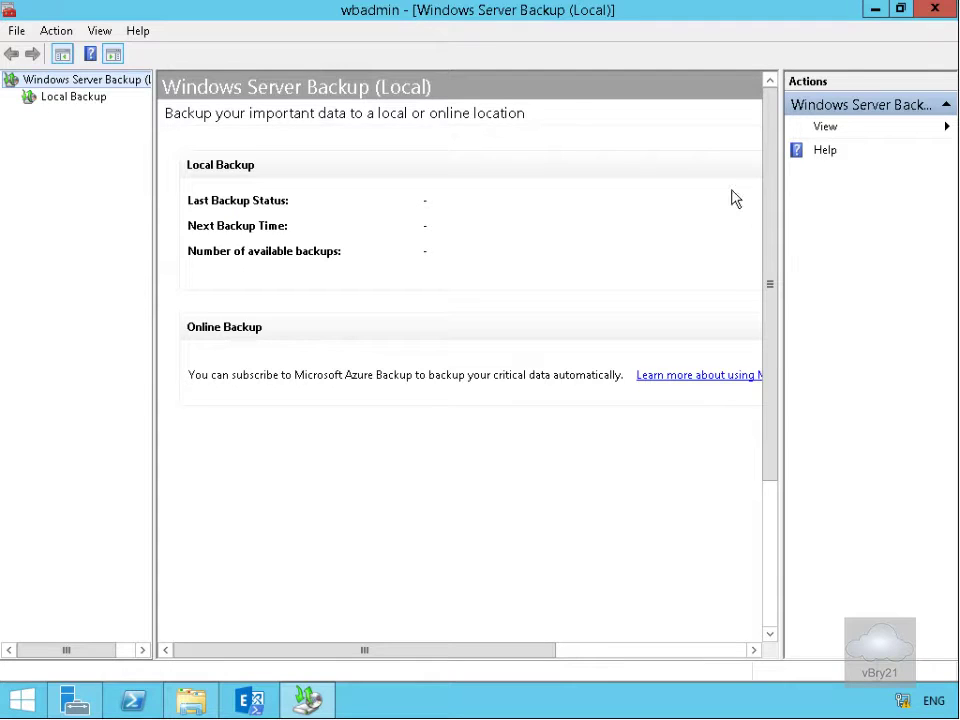
# - Start a one-time Local Backup using Different options and proceed to the backup configuration choice
pyautogui.click(50, 97)
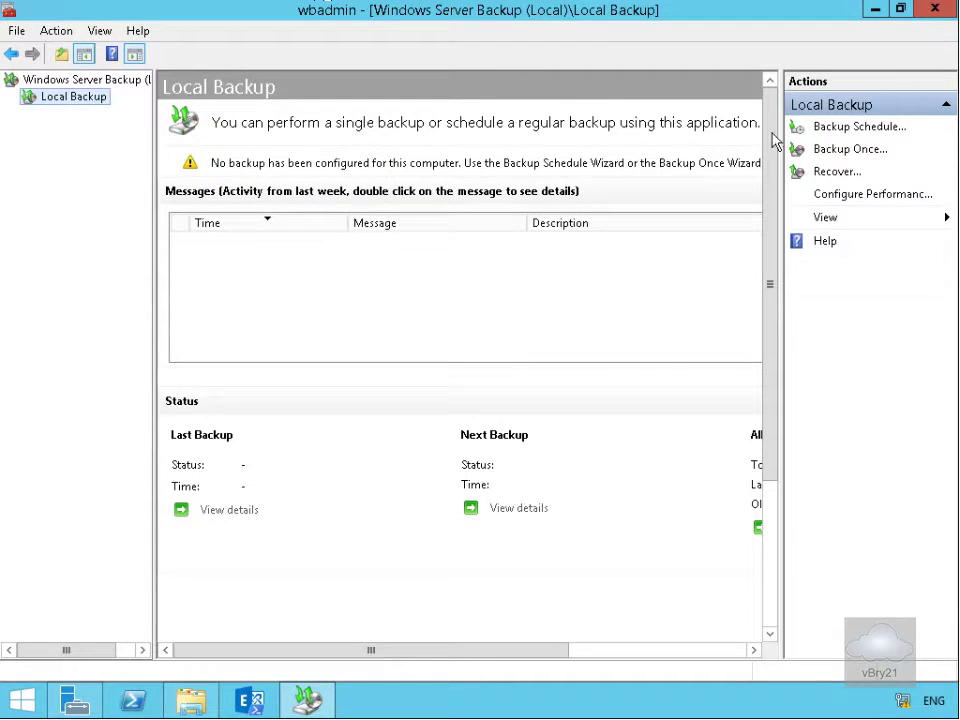
pyautogui.click(838, 150)
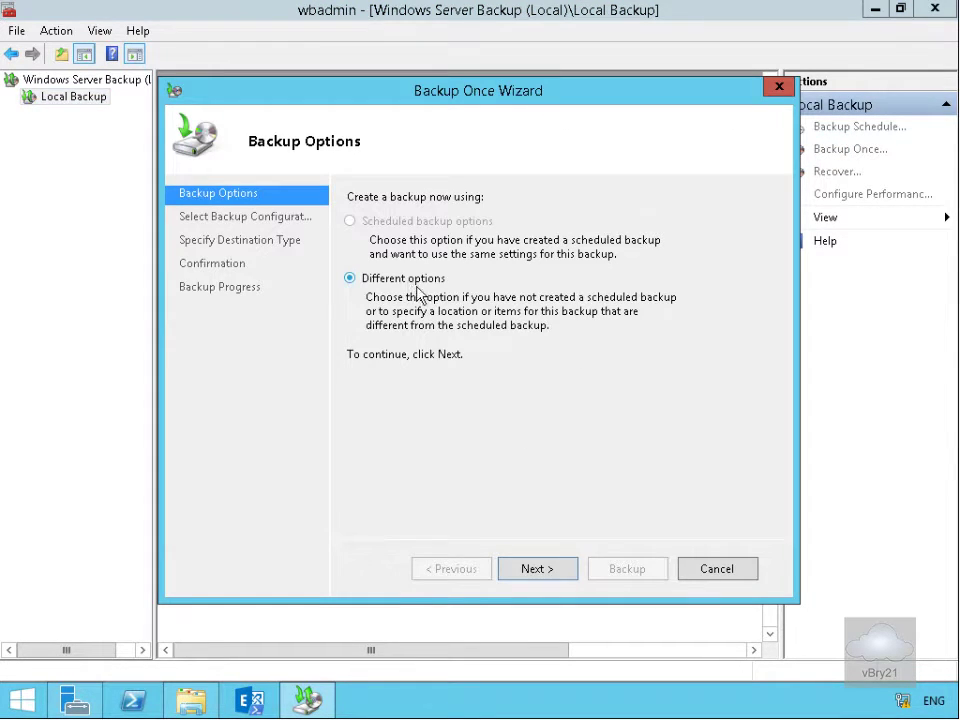
pyautogui.click(561, 568)
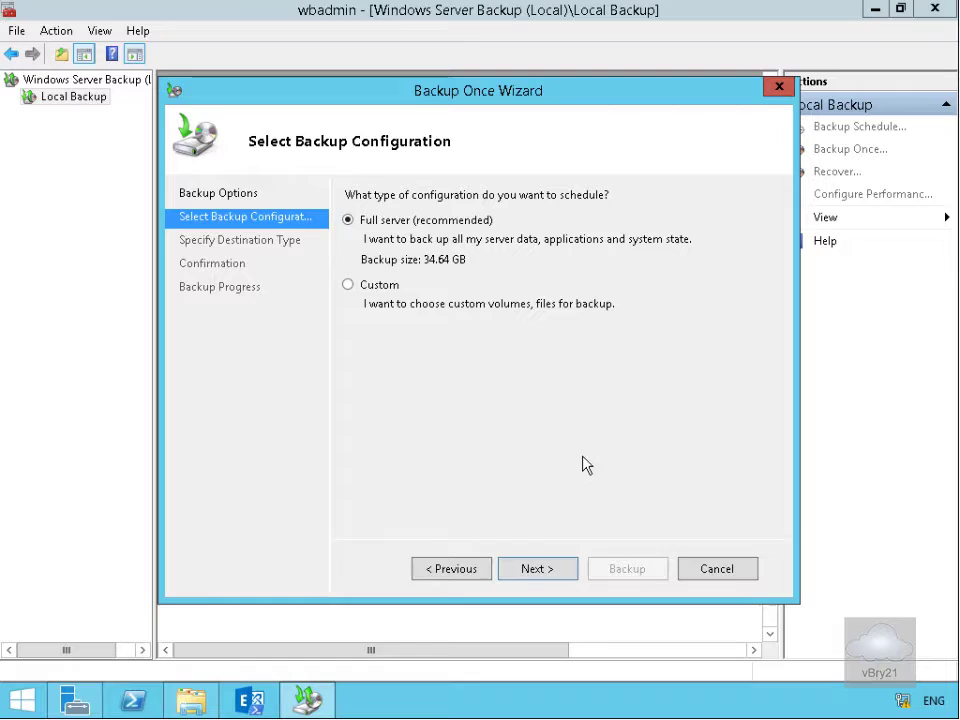
# - Choose a full server backup to the remote shared folder \\lon-ex1\backup, with access control set to Inherit
pyautogui.click(546, 568)
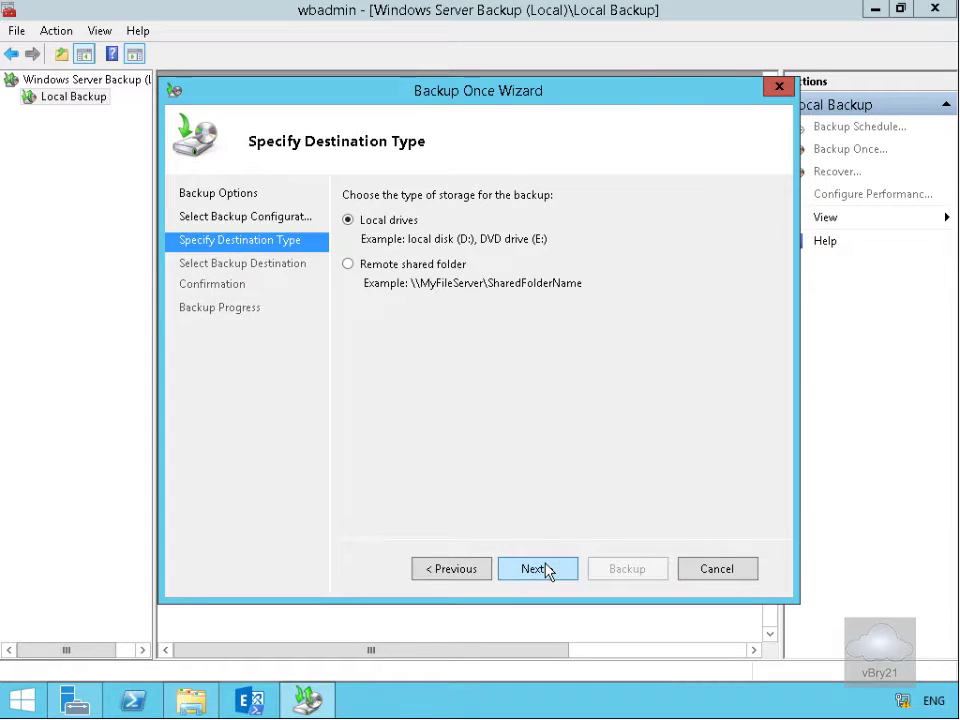
pyautogui.click(390, 268)
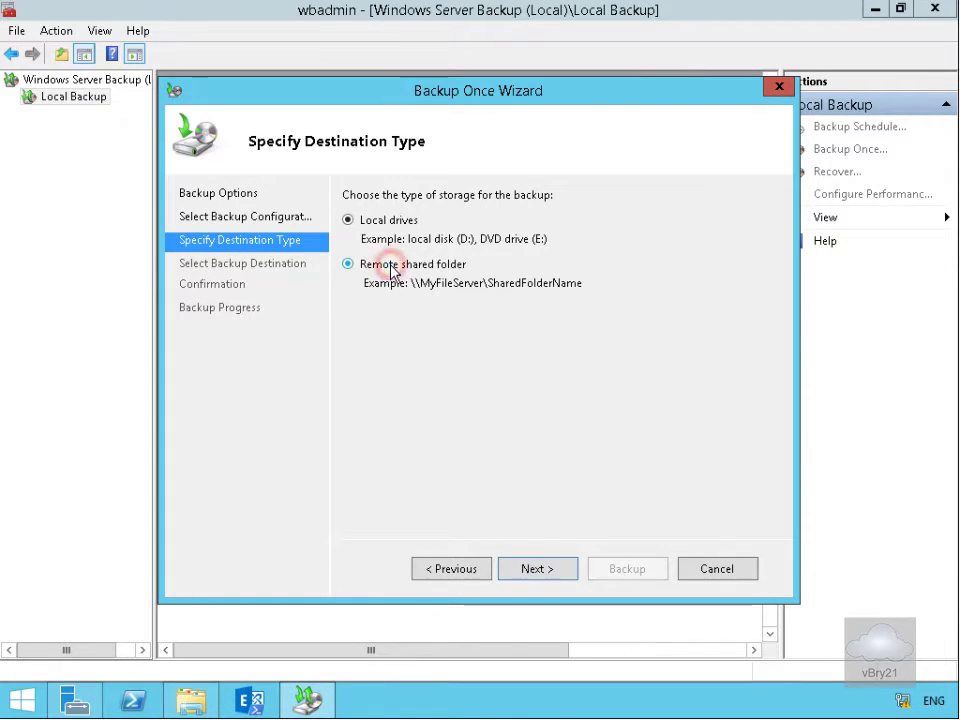
pyautogui.click(520, 569)
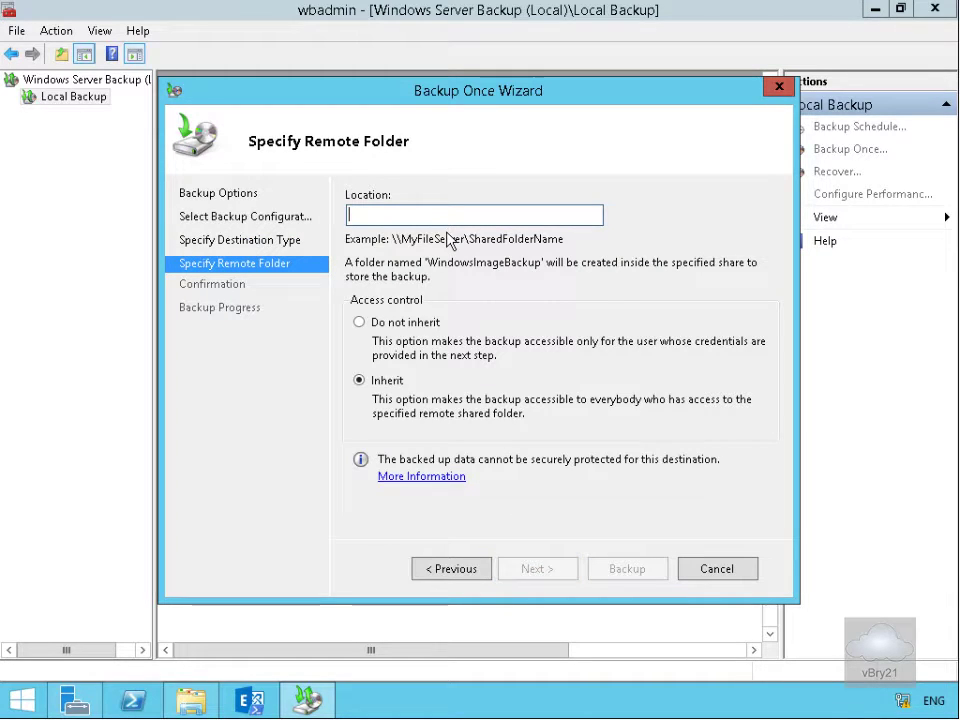
pyautogui.write('\\\\lon-ex')
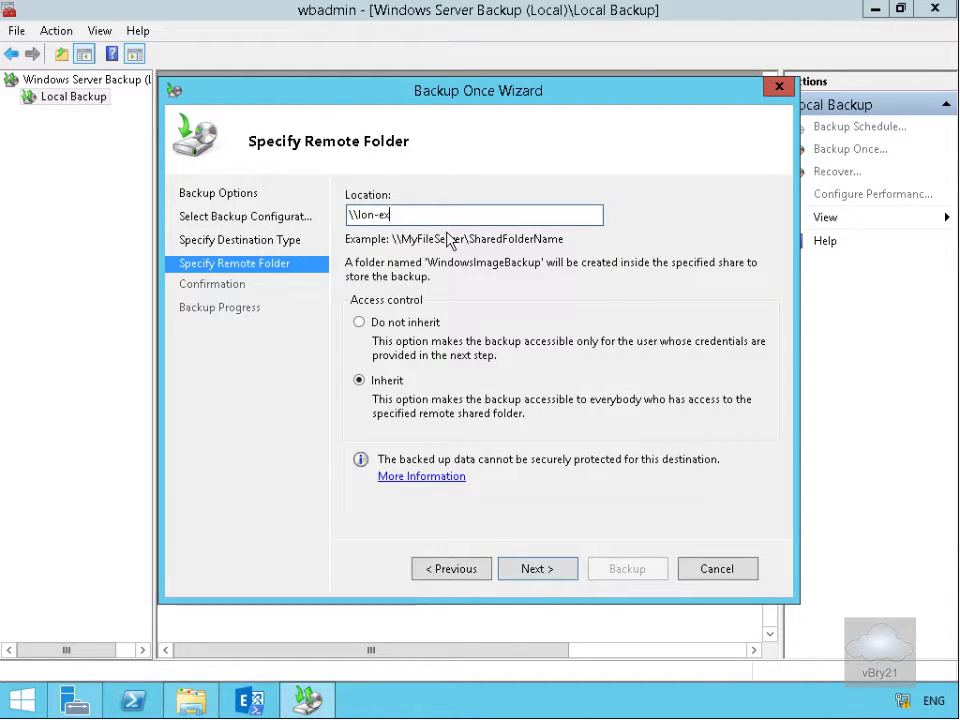
pyautogui.write('1\\back')
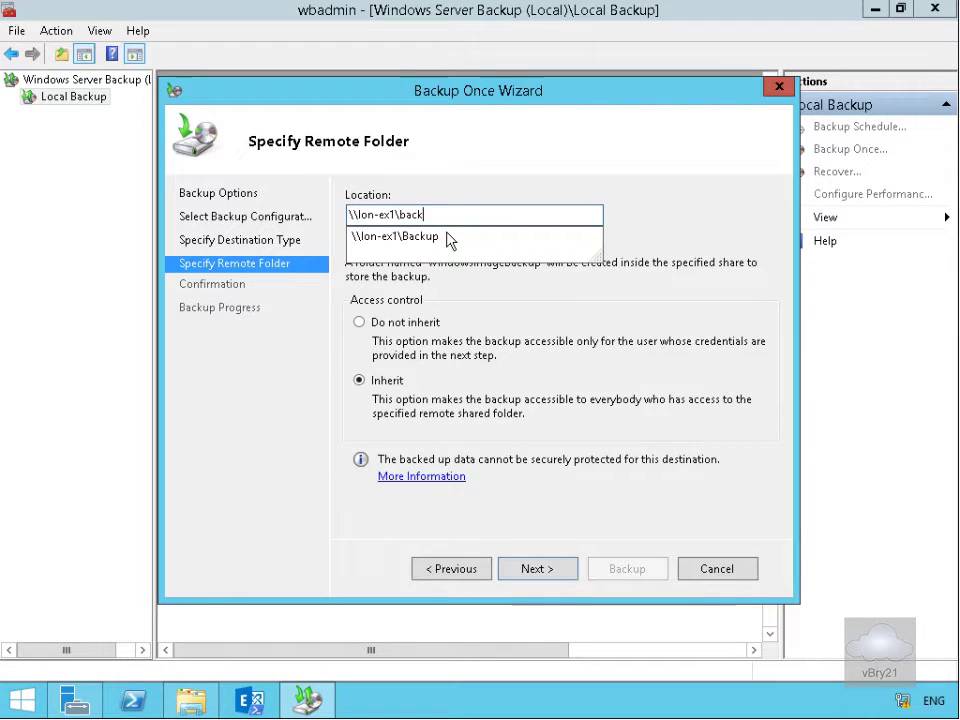
pyautogui.write('up')
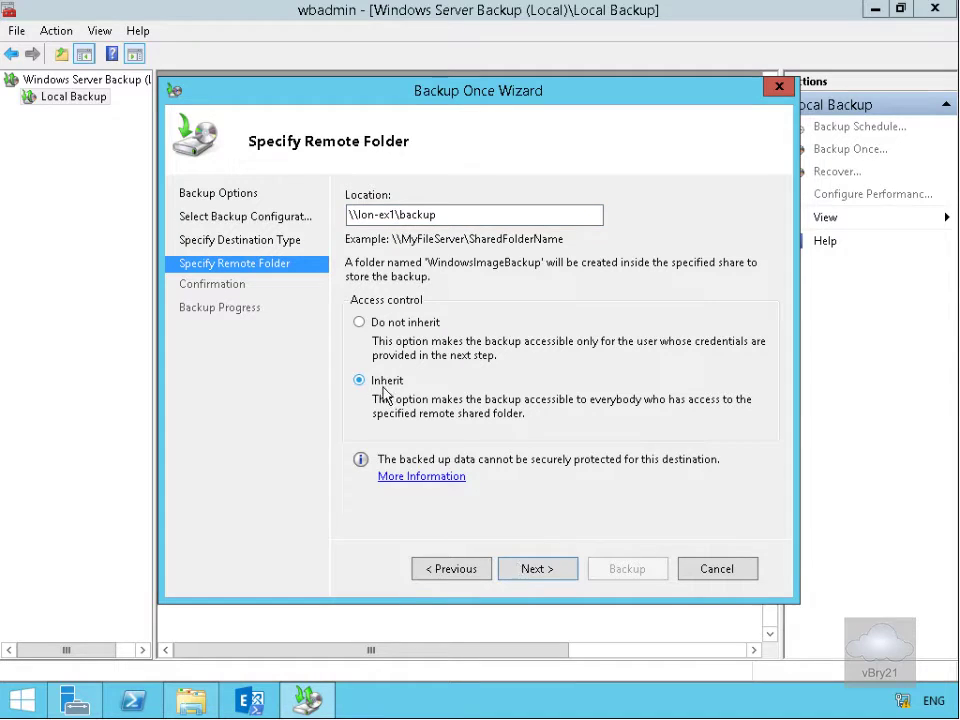
pyautogui.click(542, 574)
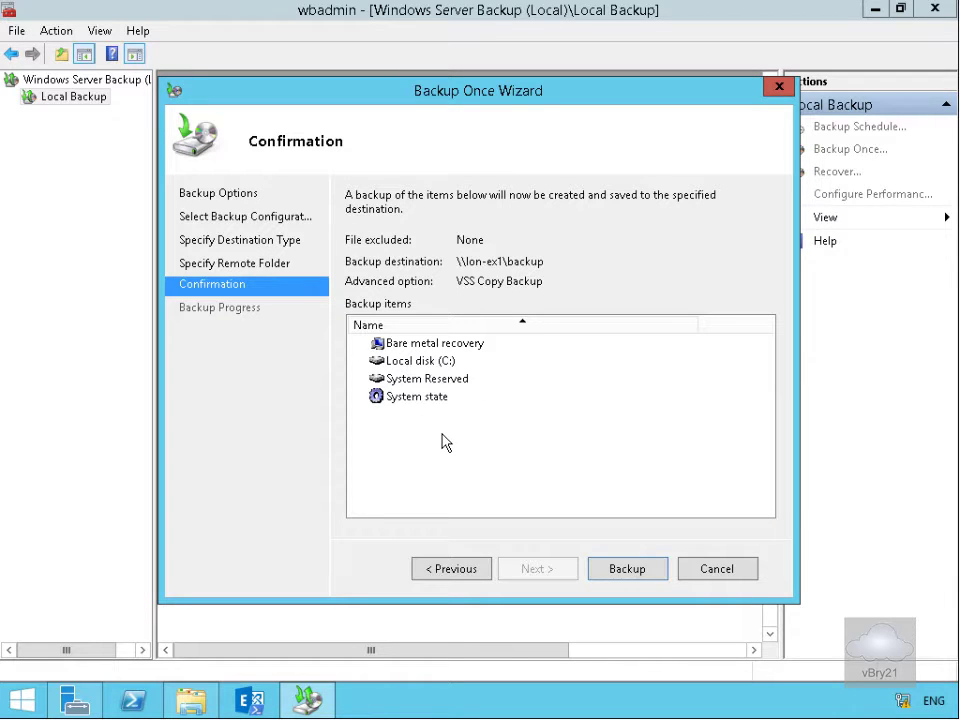
# - Run the one-time backup and close the wizard once it has completed
pyautogui.click(612, 569)
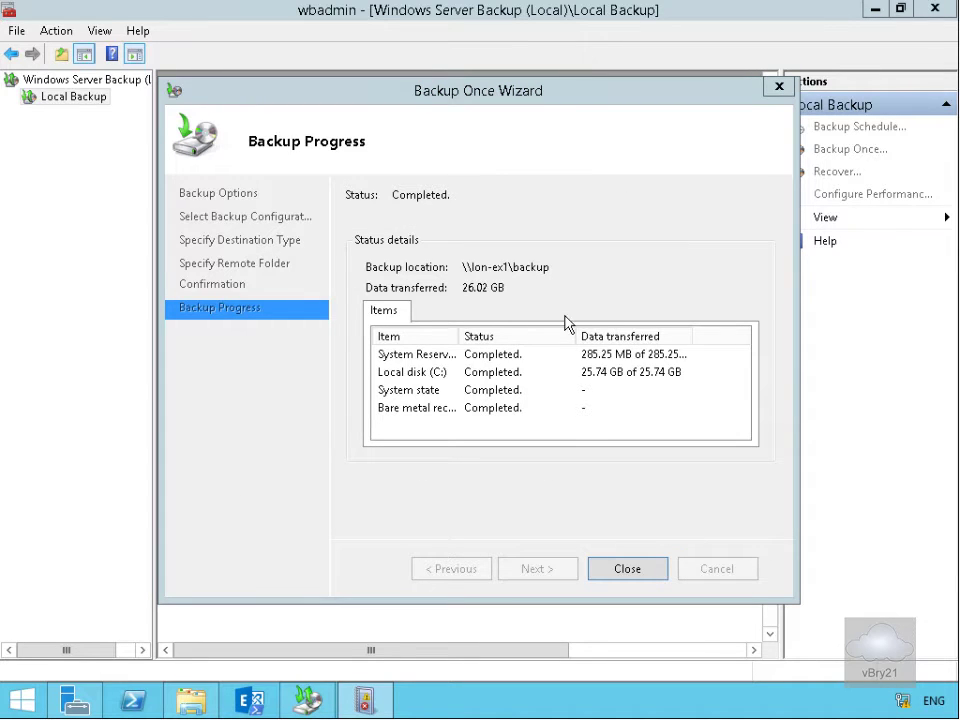
pyautogui.click(617, 573)
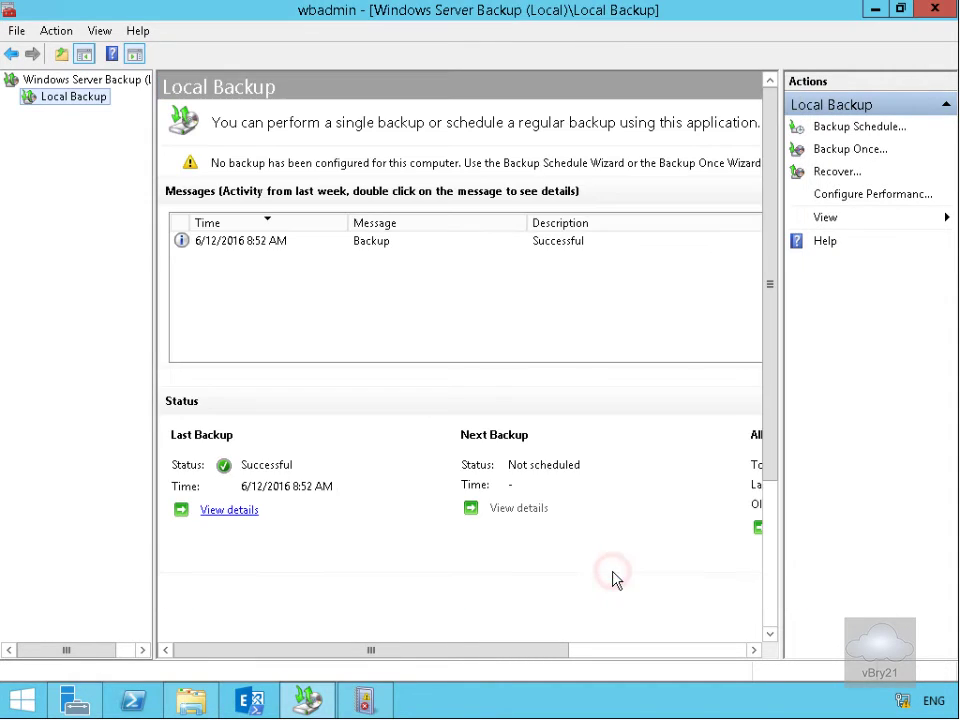
# - Minimize the backup console and switch to Event Viewer to examine the Exchange VSS Writer events in the Application log
pyautogui.click(874, 12)
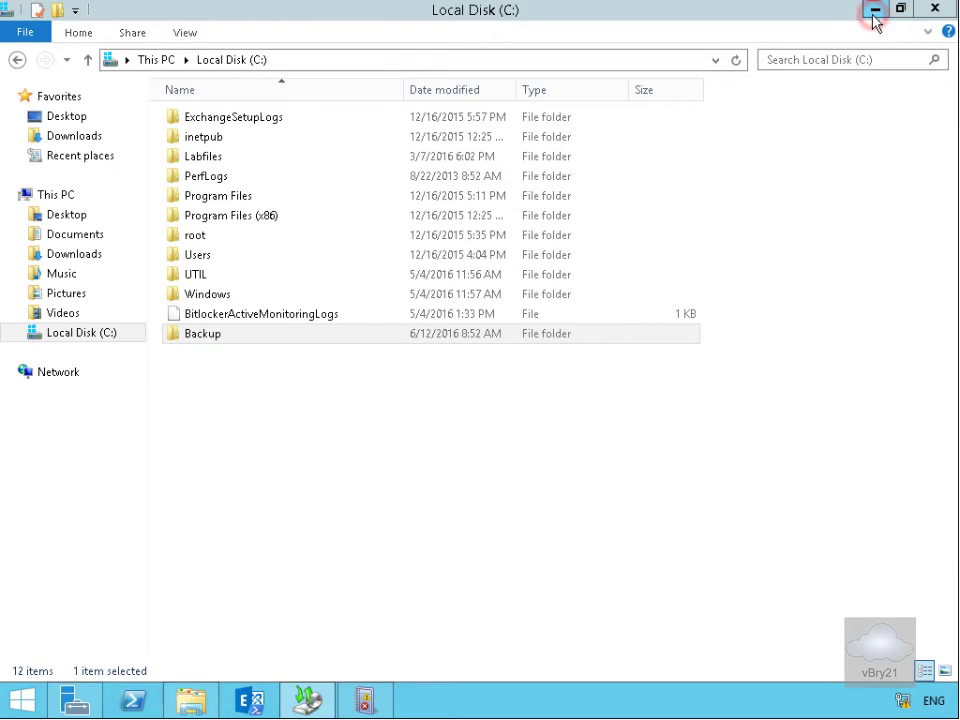
pyautogui.click(365, 700)
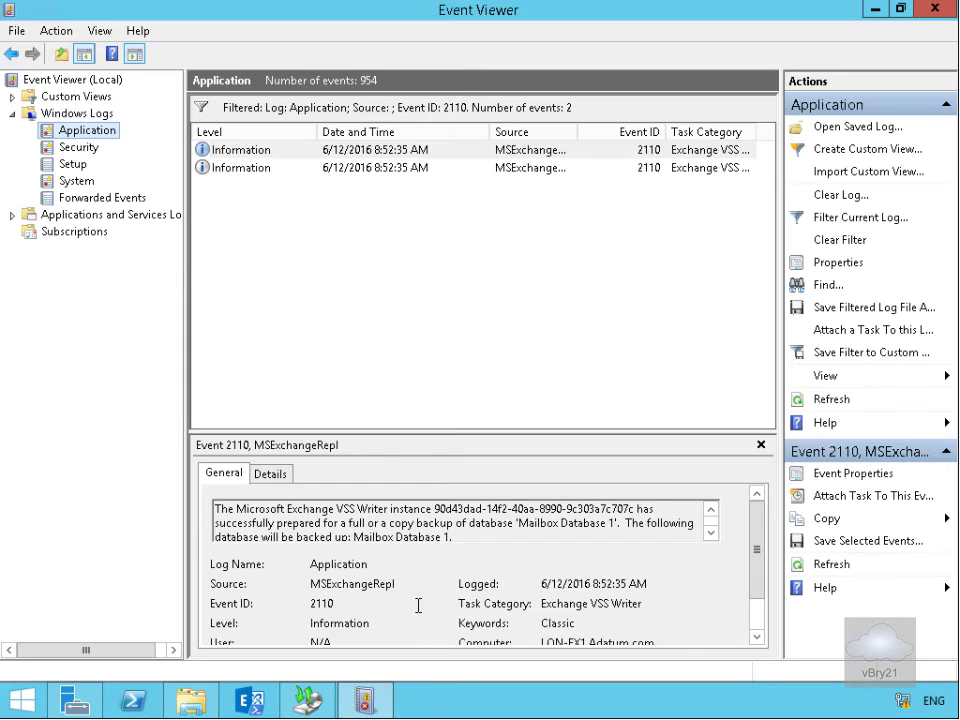